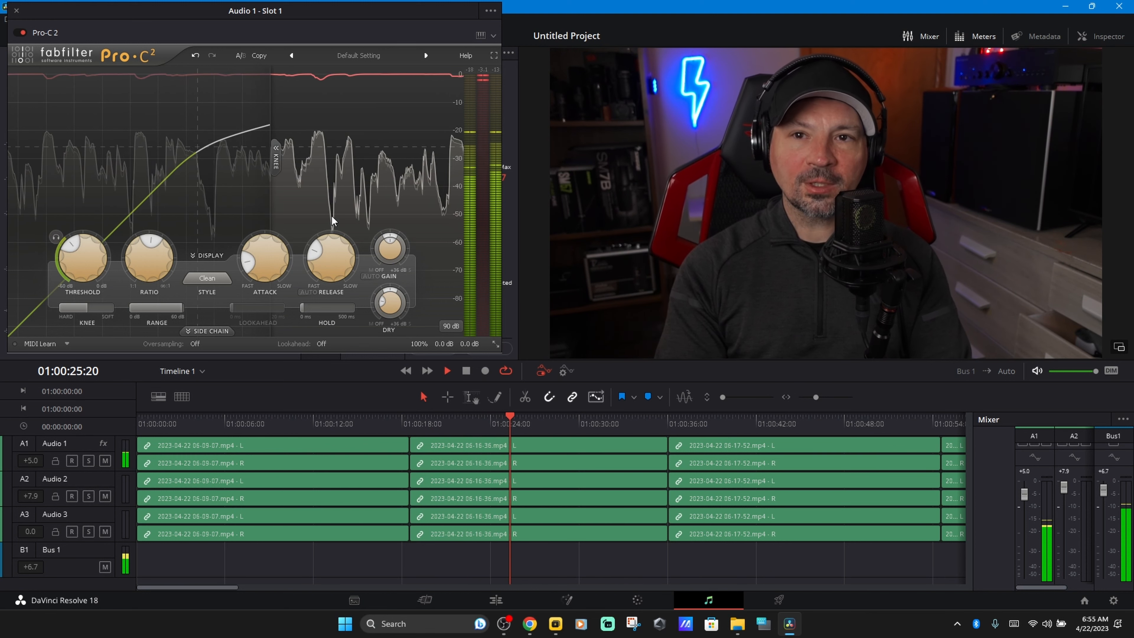
Step: Review the compressor's release and attack settings, and open the list of compression styles
{"action": "mouse_move", "coordinate": [330, 261]}
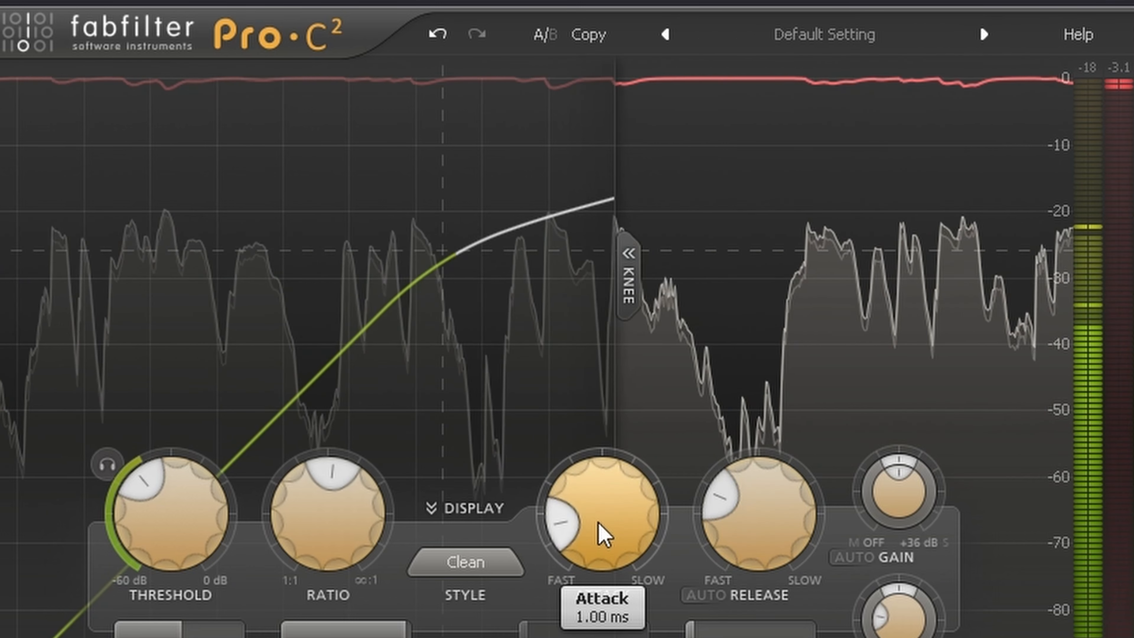
{"action": "mouse_move", "coordinate": [602, 534]}
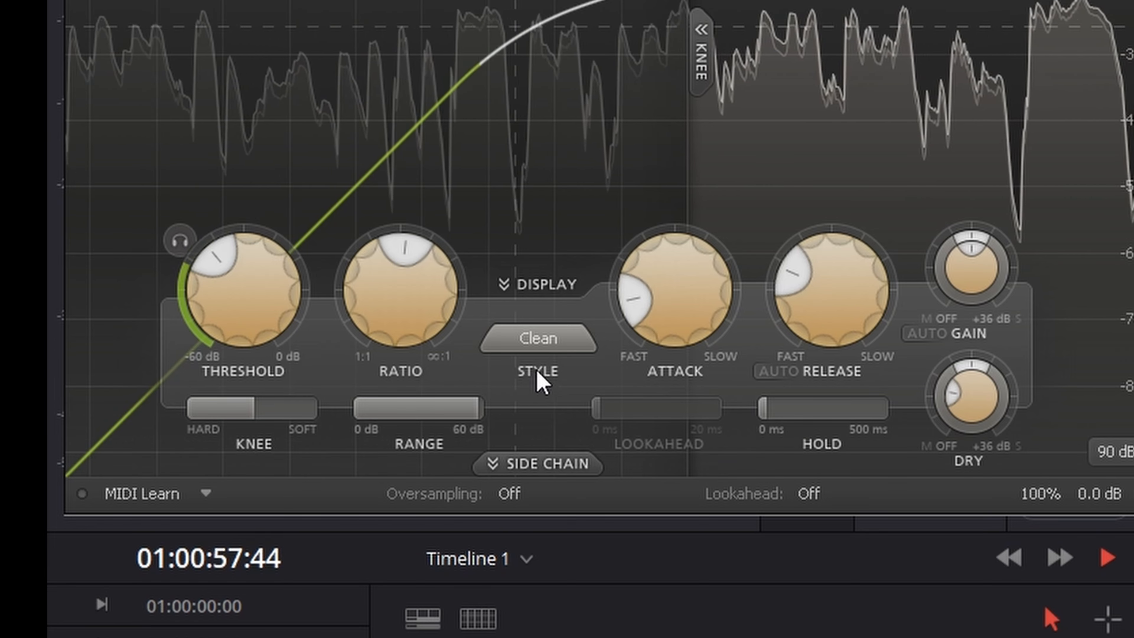
{"action": "left_click", "coordinate": [549, 342]}
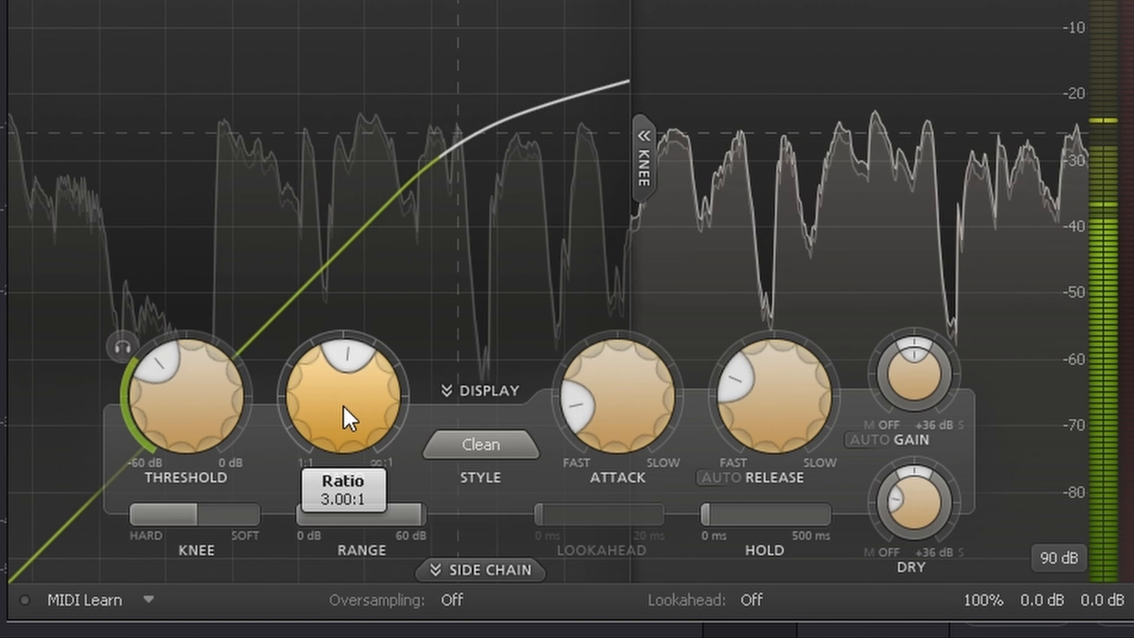
Step: Lower the compressor's threshold to about -35 dB, and raise it back to about -26 dB
{"action": "mouse_move", "coordinate": [227, 405]}
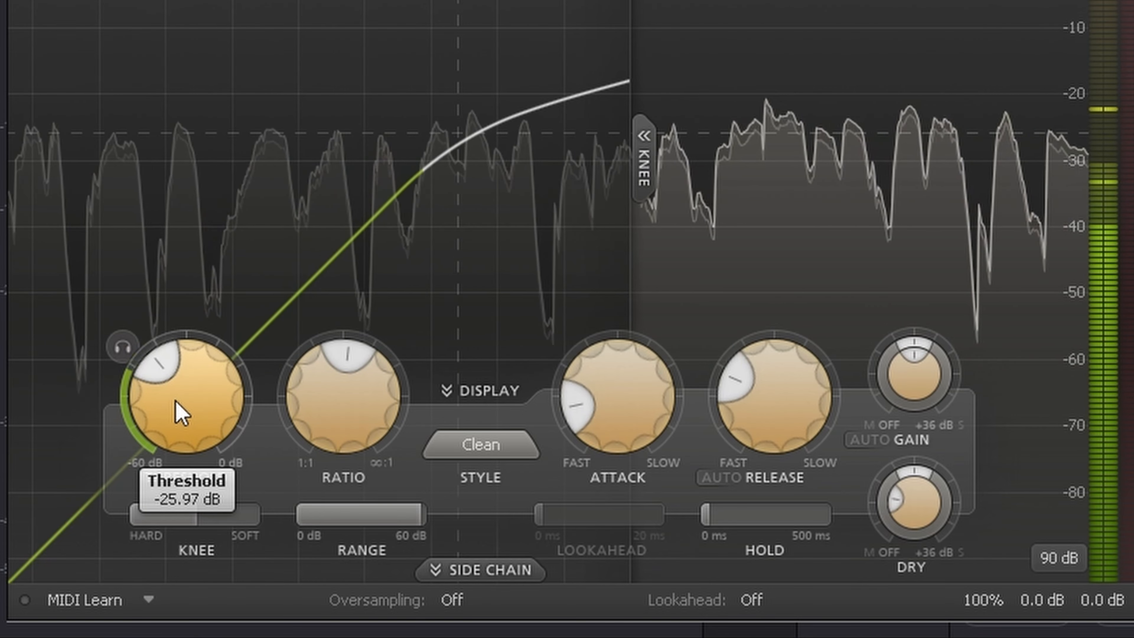
{"action": "left_click_drag", "start_coordinate": [150, 387], "coordinate": [155, 483]}
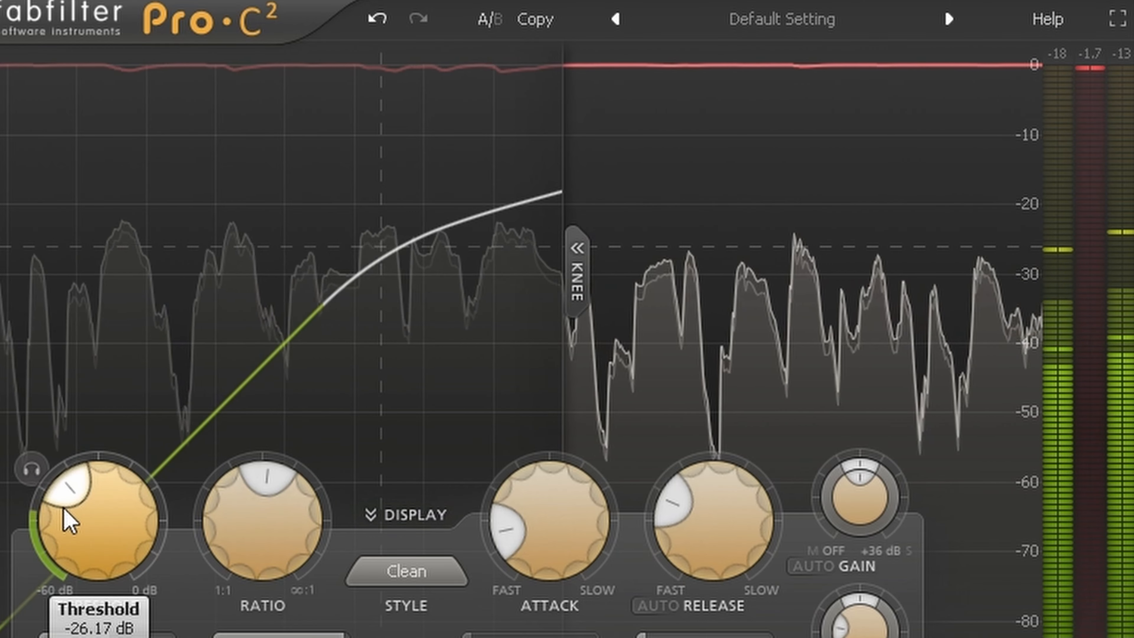
{"action": "left_click_drag", "start_coordinate": [68, 519], "coordinate": [63, 536]}
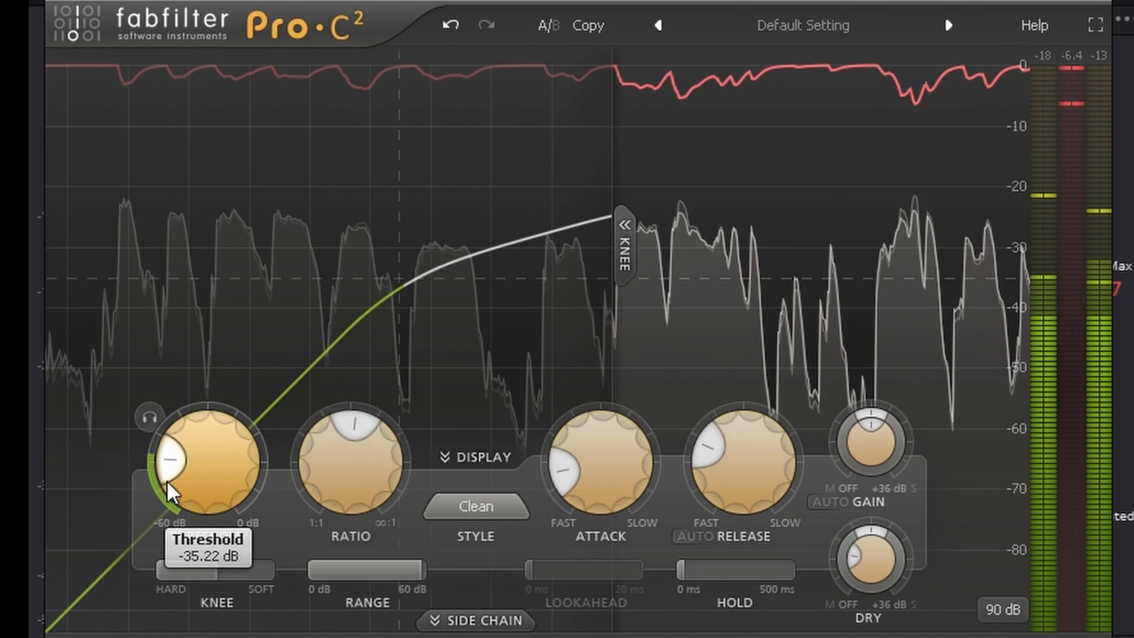
{"action": "left_click_drag", "start_coordinate": [173, 469], "coordinate": [188, 460]}
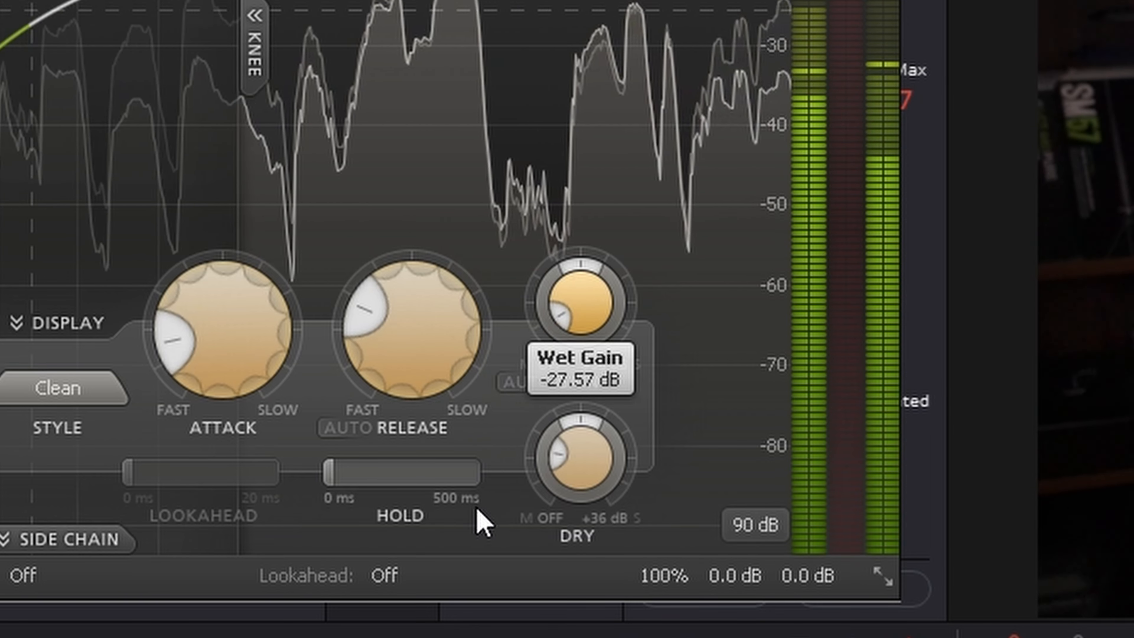
Step: Sweep the wet and dry gains, bringing wet back to about 0 dB and dry to about -10 dB
{"action": "left_click_drag", "start_coordinate": [484, 525], "coordinate": [558, 308]}
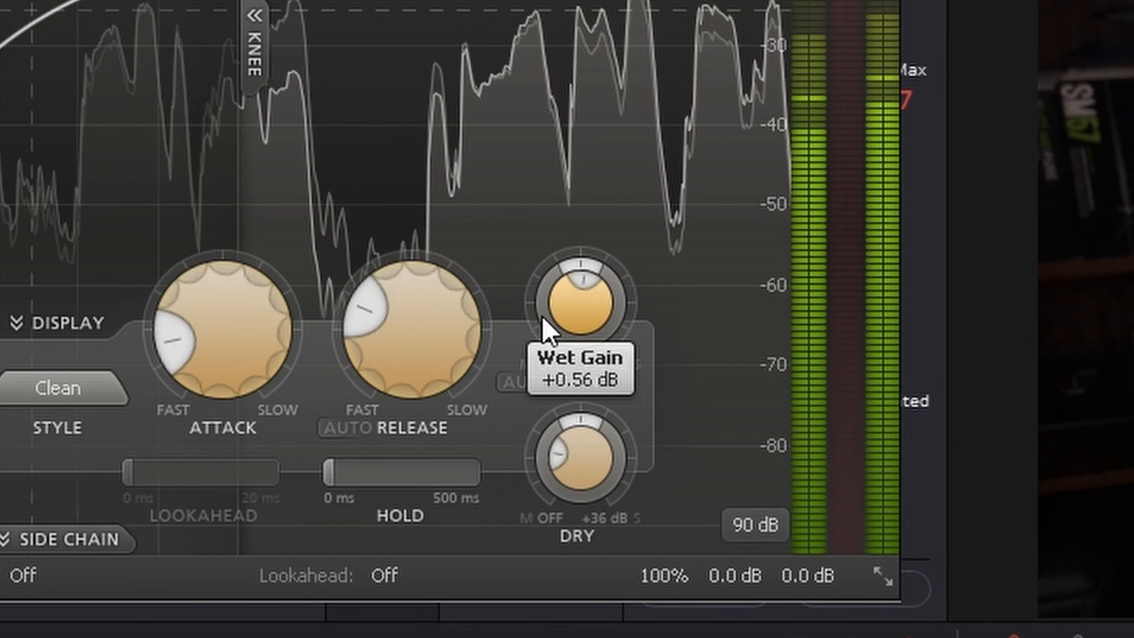
{"action": "mouse_move", "coordinate": [569, 482]}
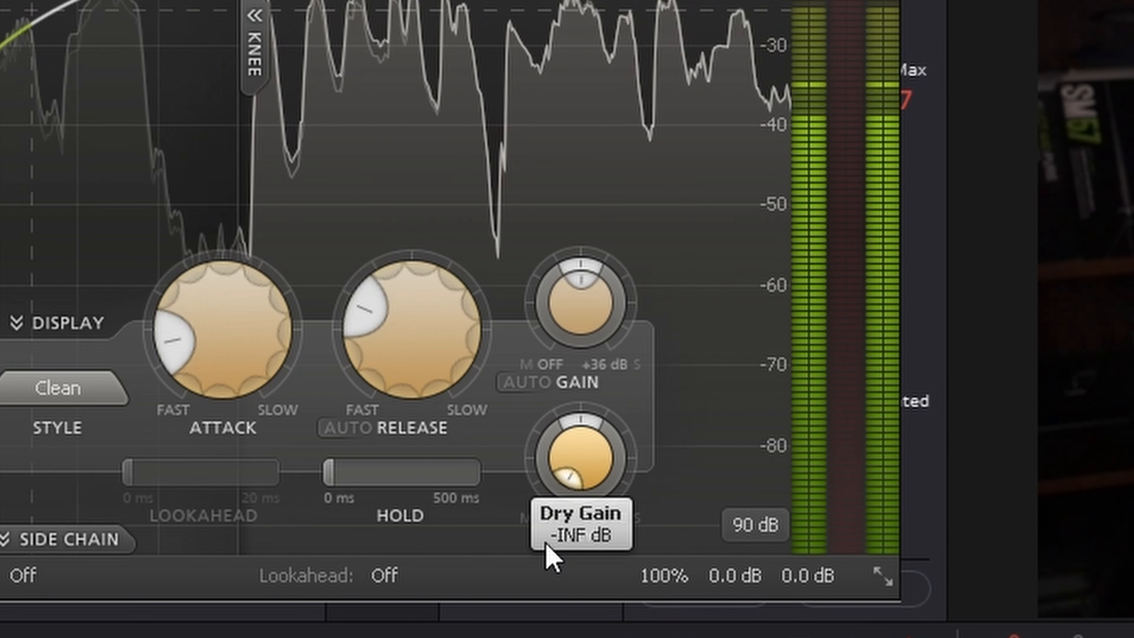
{"action": "left_click_drag", "start_coordinate": [553, 485], "coordinate": [573, 344]}
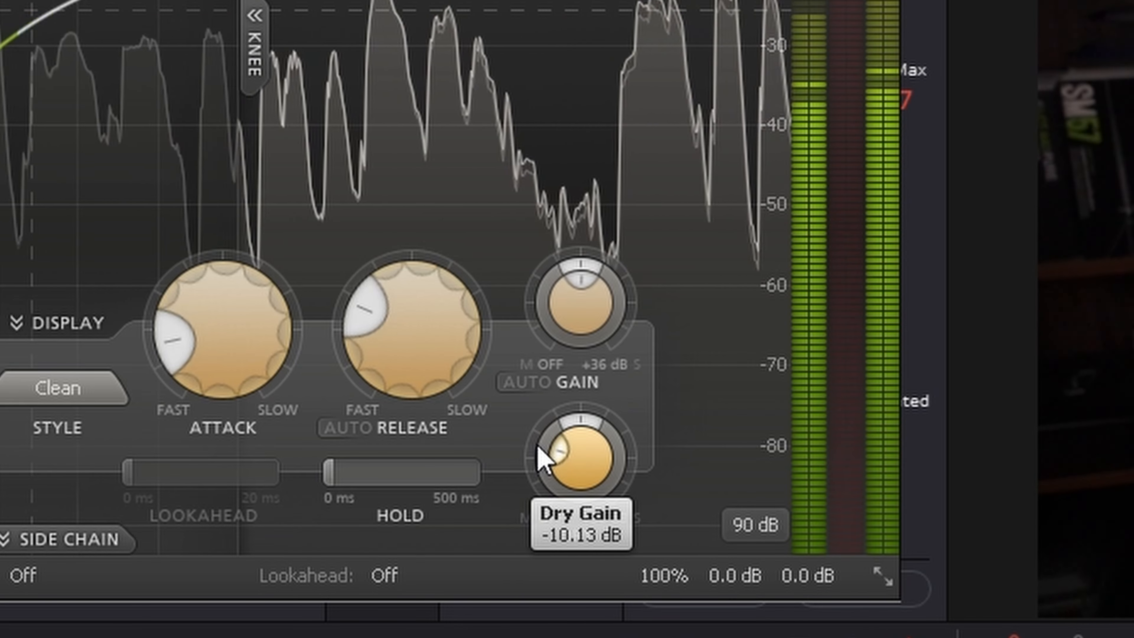
{"action": "left_click_drag", "start_coordinate": [538, 447], "coordinate": [541, 460]}
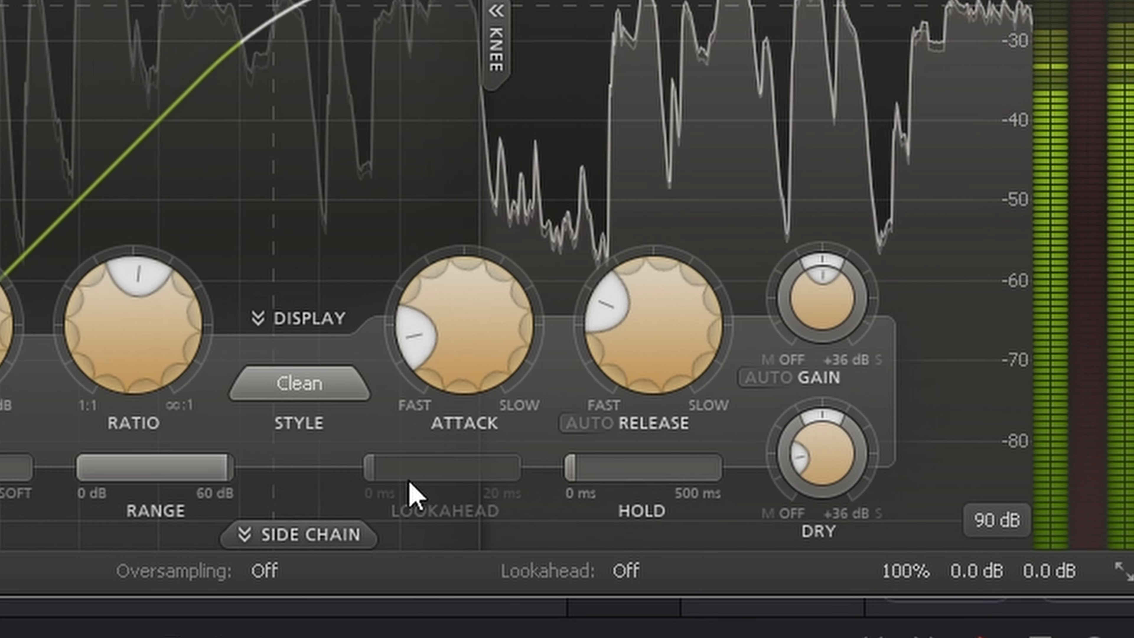
Step: Adjust the compressor's knee to a slightly softer setting
{"action": "mouse_move", "coordinate": [157, 486]}
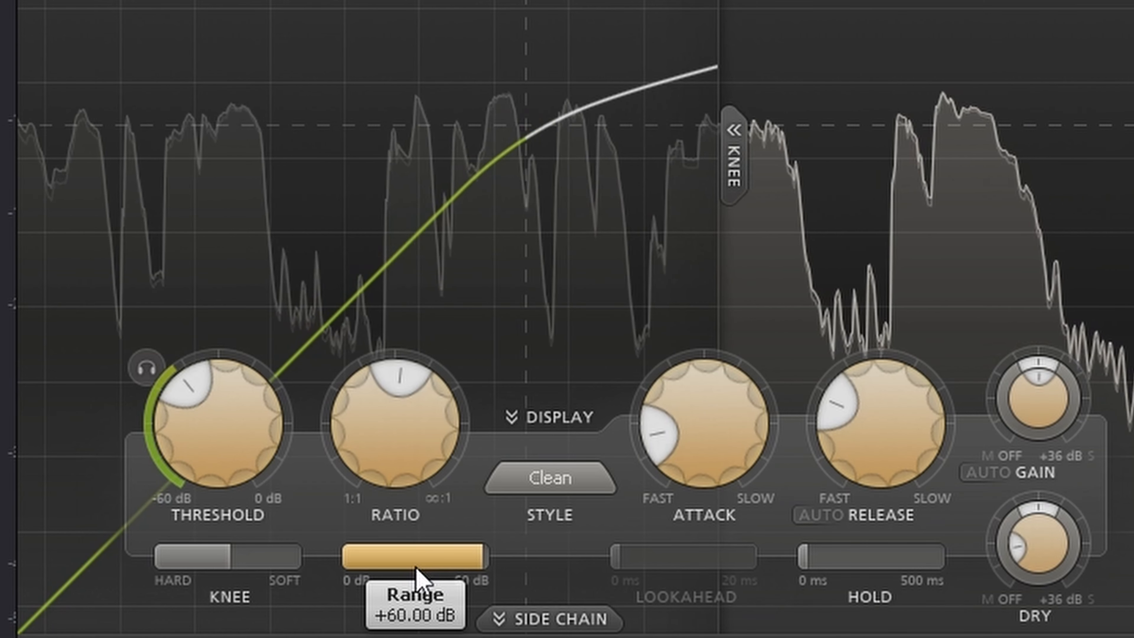
{"action": "mouse_move", "coordinate": [226, 575]}
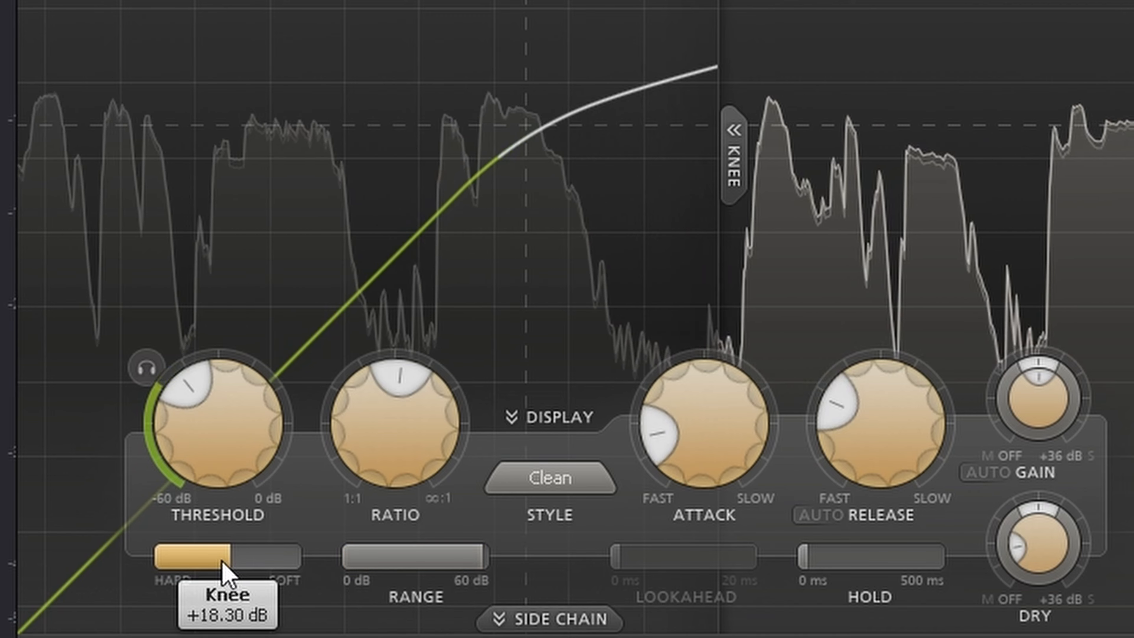
{"action": "left_click_drag", "start_coordinate": [223, 562], "coordinate": [281, 564]}
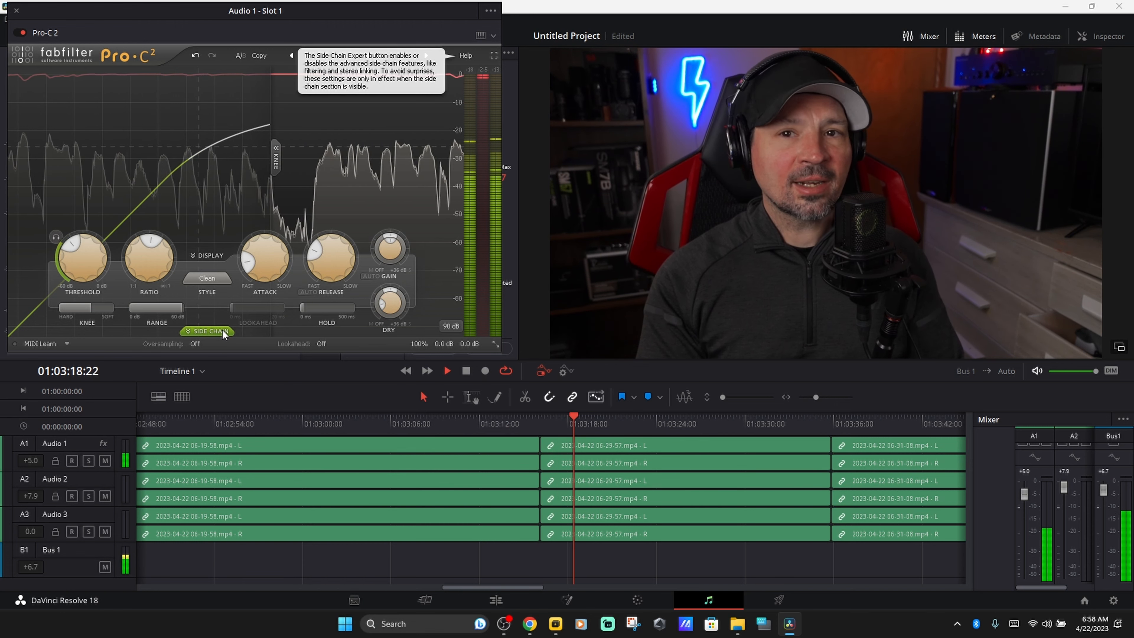
Step: Expand the side chain section to view its input, level and filter controls, and collapse it again
{"action": "left_click", "coordinate": [222, 331]}
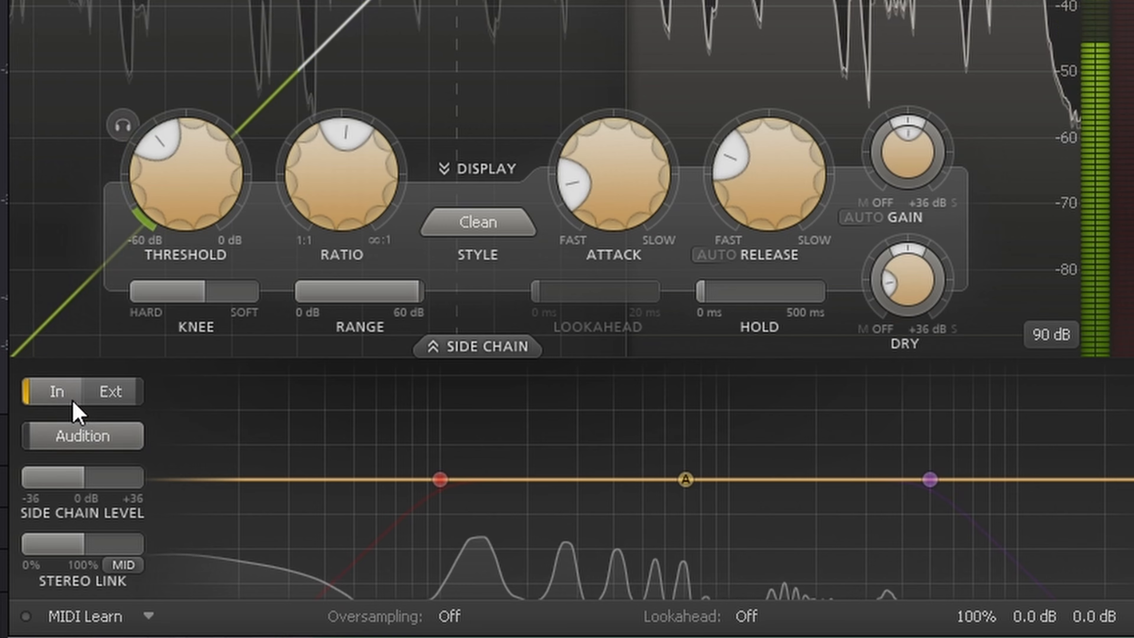
{"action": "left_click", "coordinate": [460, 349]}
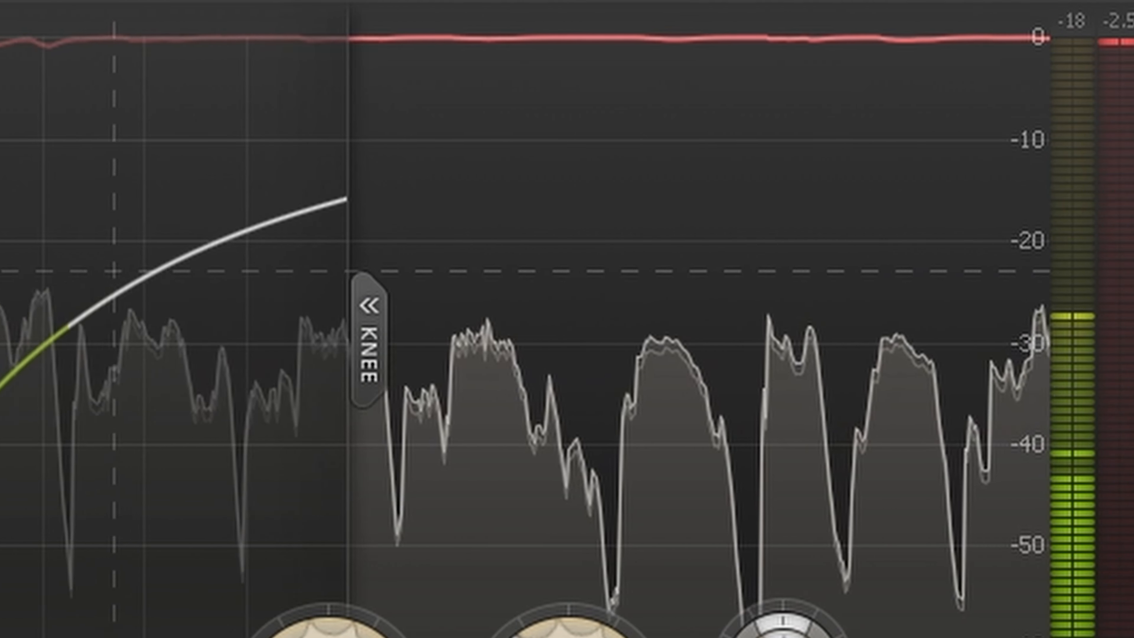
Step: Adjust the threshold to about -28 dB, and reset the gain reduction peak meter
{"action": "mouse_move", "coordinate": [2, 616]}
{"action": "left_mouse_down"}
{"action": "mouse_move", "coordinate": [2, 594]}
{"action": "mouse_move", "coordinate": [3, 630]}
{"action": "left_mouse_up"}
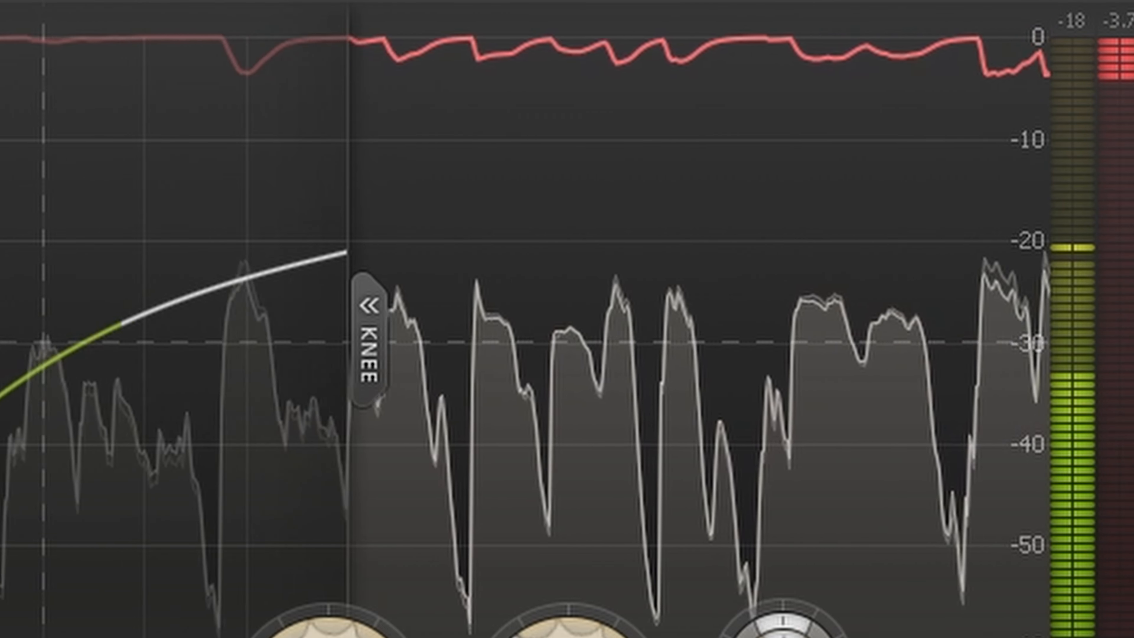
{"action": "mouse_move", "coordinate": [2, 616]}
{"action": "left_mouse_down"}
{"action": "mouse_move", "coordinate": [2, 635]}
{"action": "mouse_move", "coordinate": [2, 601]}
{"action": "mouse_move", "coordinate": [2, 613]}
{"action": "left_mouse_up"}
{"action": "left_click", "coordinate": [1114, 37]}
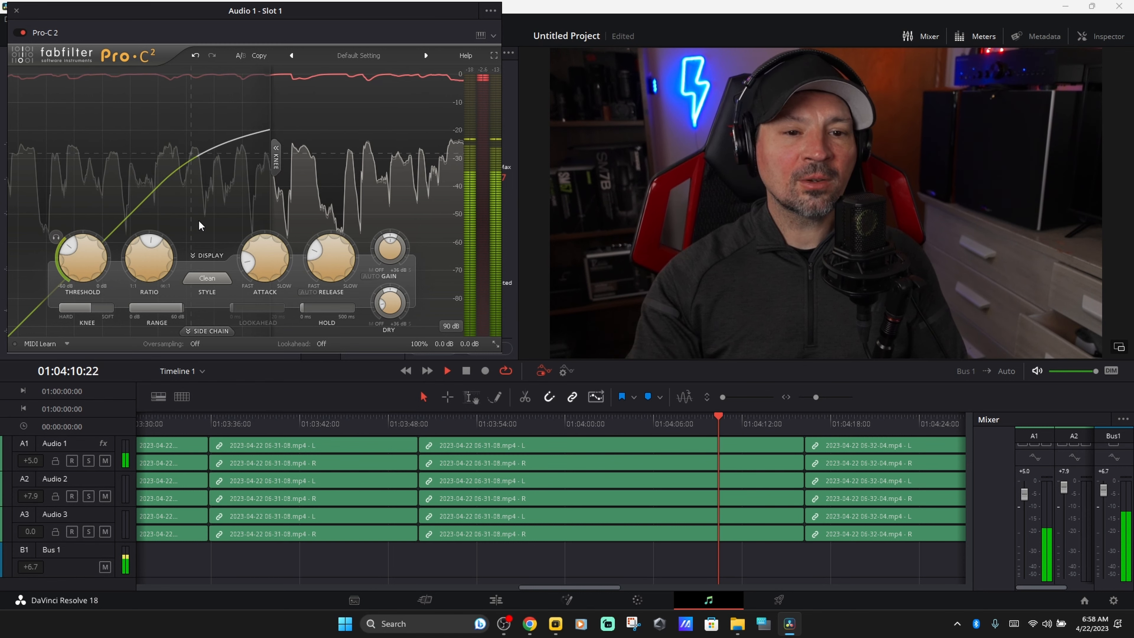
{"action": "mouse_move", "coordinate": [85, 252]}
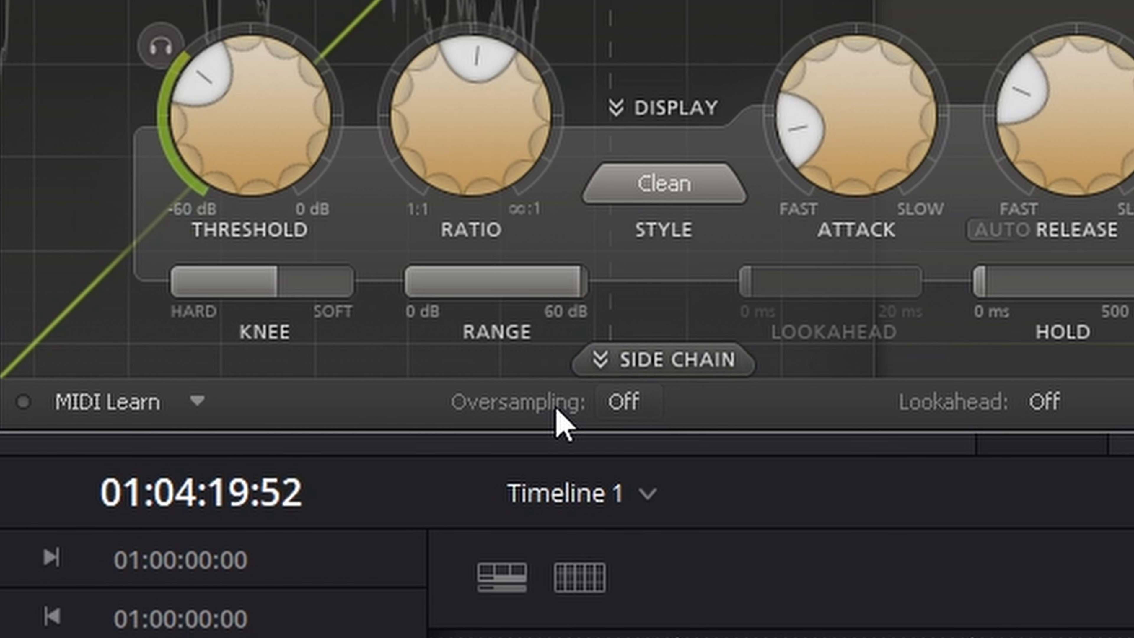
Step: Set the compressor's oversampling to 4x after trying 2x
{"action": "left_click", "coordinate": [195, 343]}
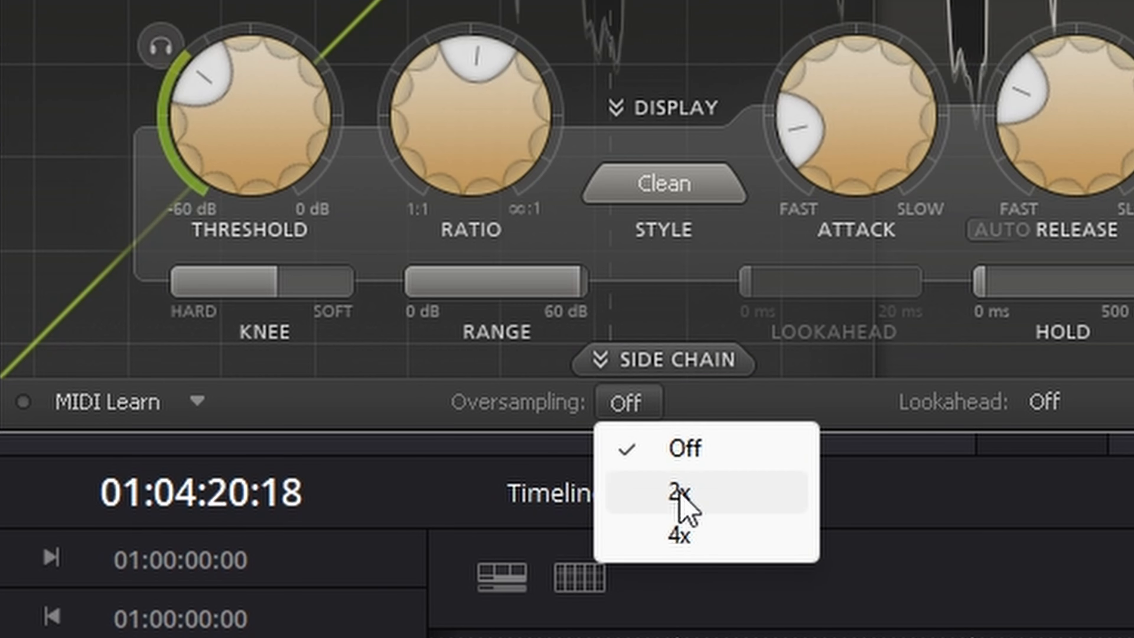
{"action": "left_click", "coordinate": [679, 493]}
{"action": "left_click", "coordinate": [630, 406]}
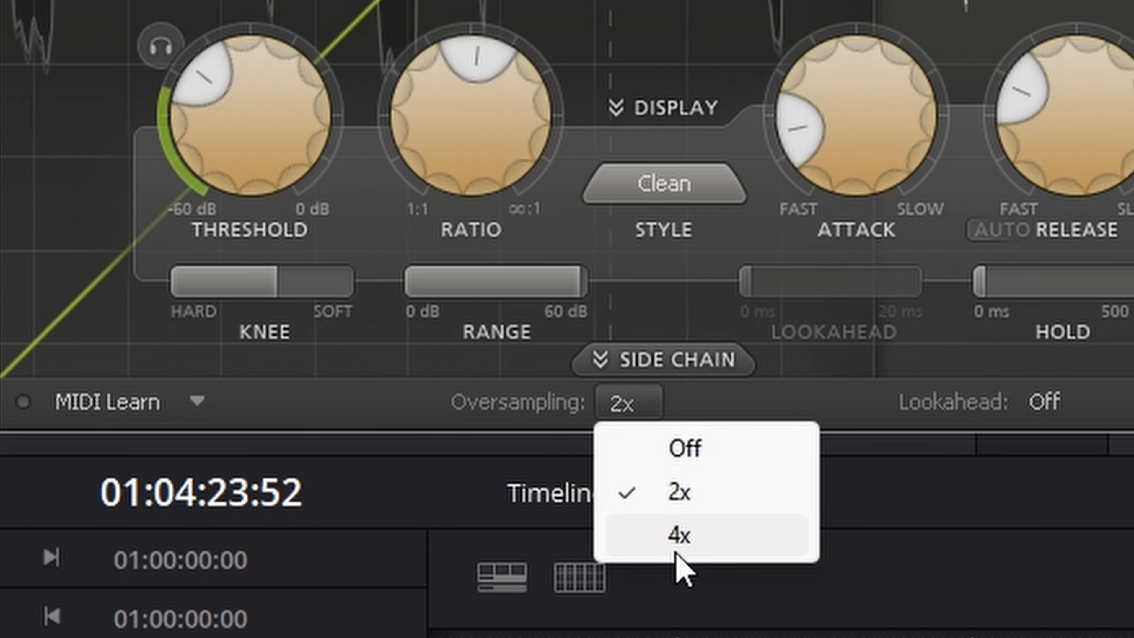
{"action": "left_click", "coordinate": [677, 542]}
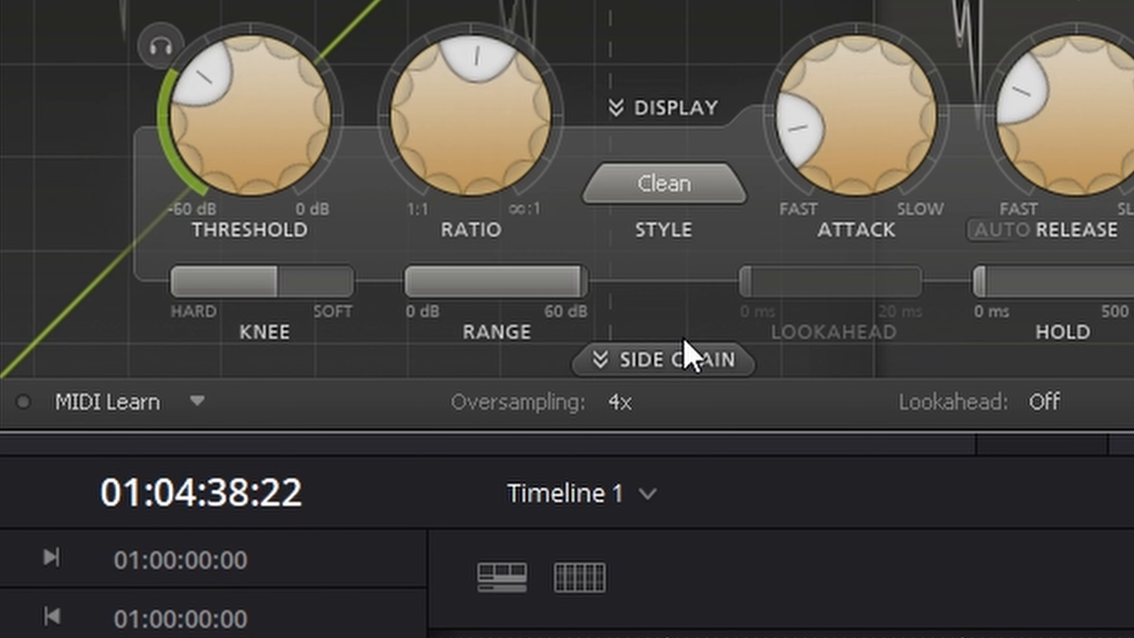
{"action": "left_click", "coordinate": [661, 360]}
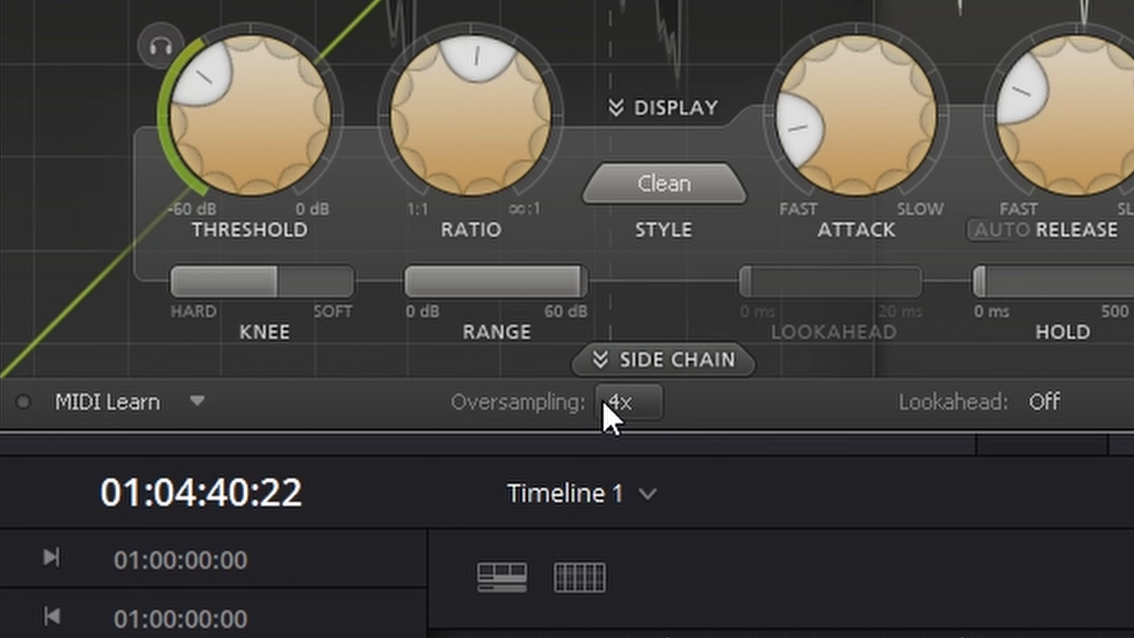
{"action": "left_click", "coordinate": [621, 404]}
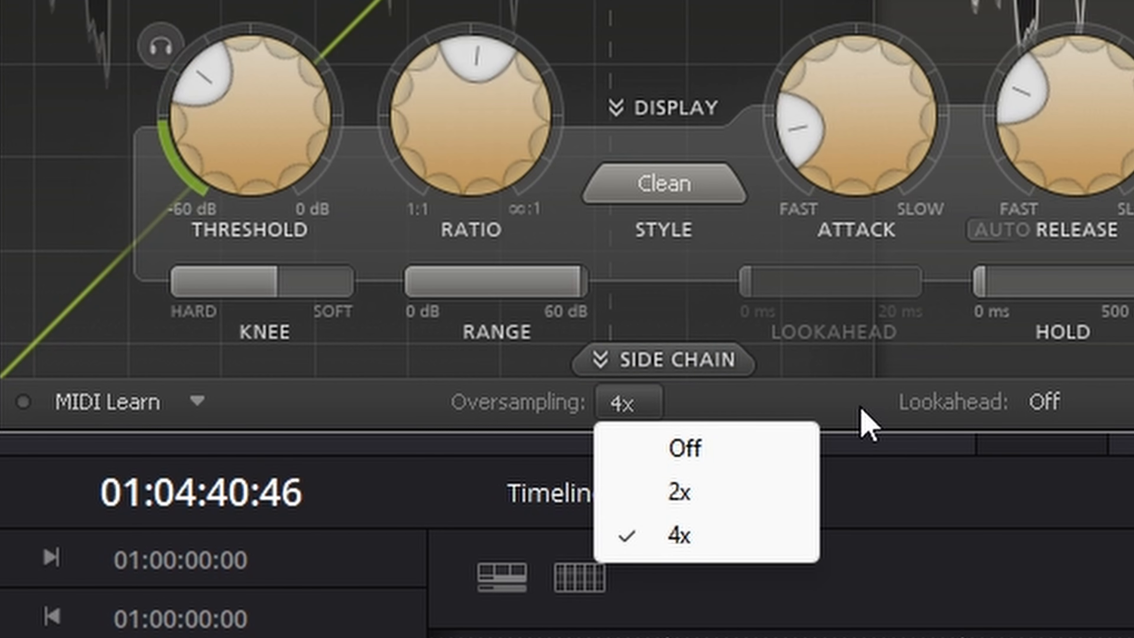
{"action": "left_click", "coordinate": [627, 399]}
{"action": "left_click", "coordinate": [766, 397]}
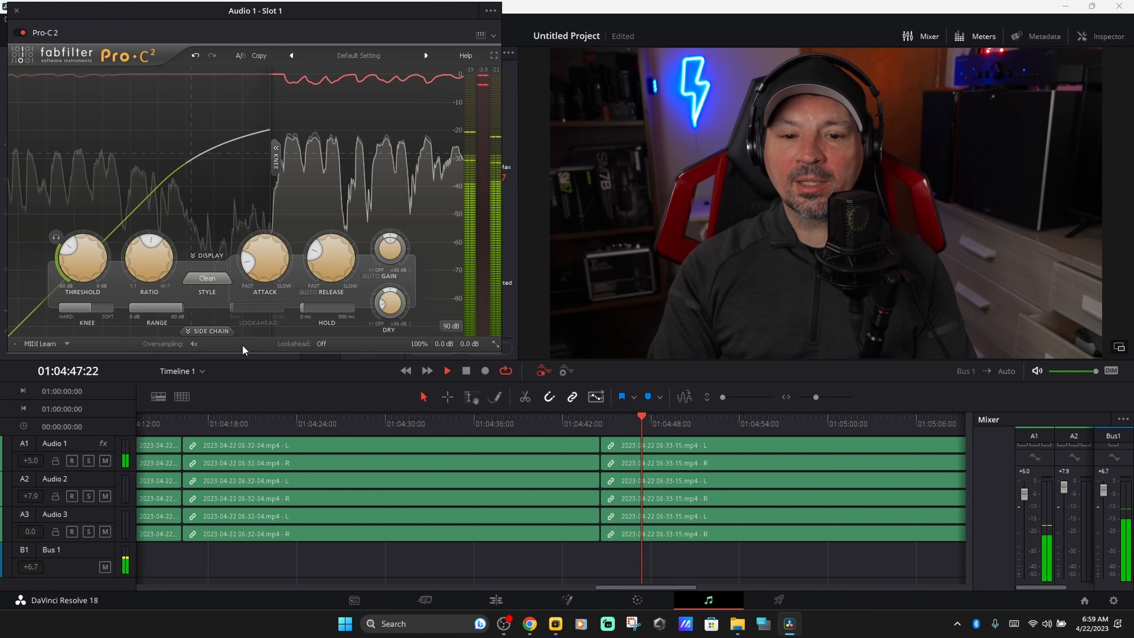
Step: Review the release, attack and ratio values and the available compression styles
{"action": "mouse_move", "coordinate": [331, 254]}
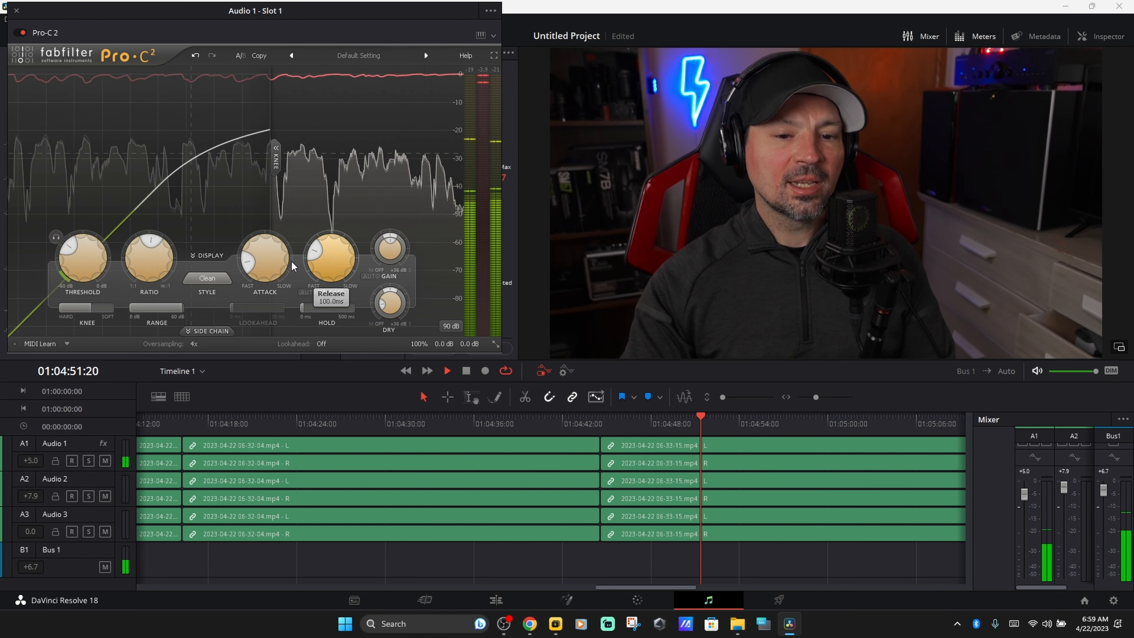
{"action": "mouse_move", "coordinate": [265, 266]}
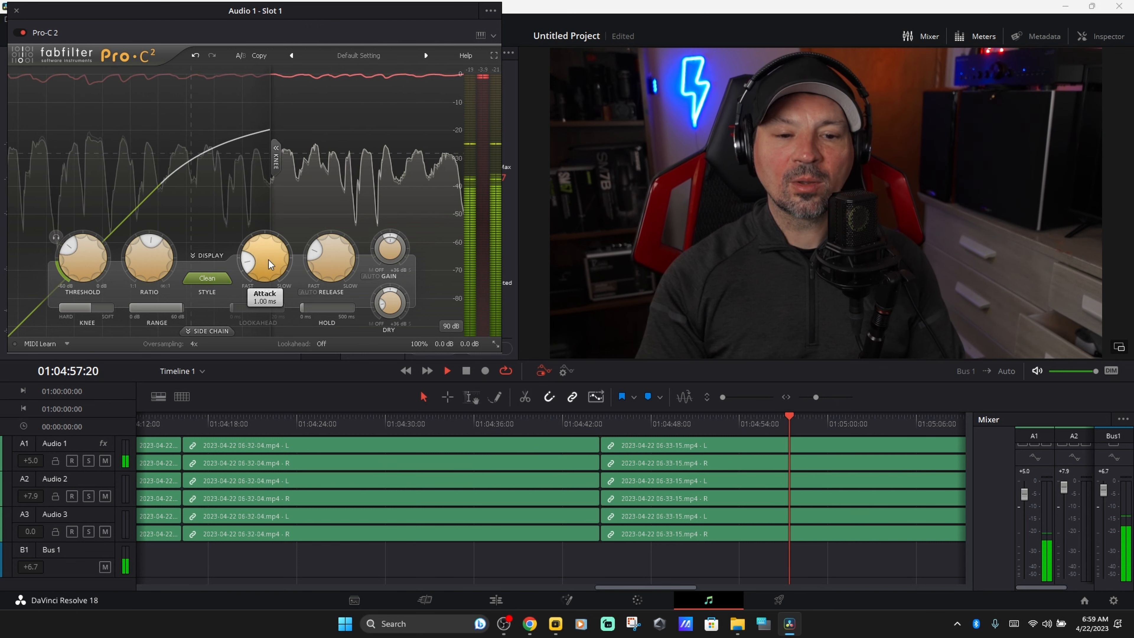
{"action": "left_click", "coordinate": [207, 279]}
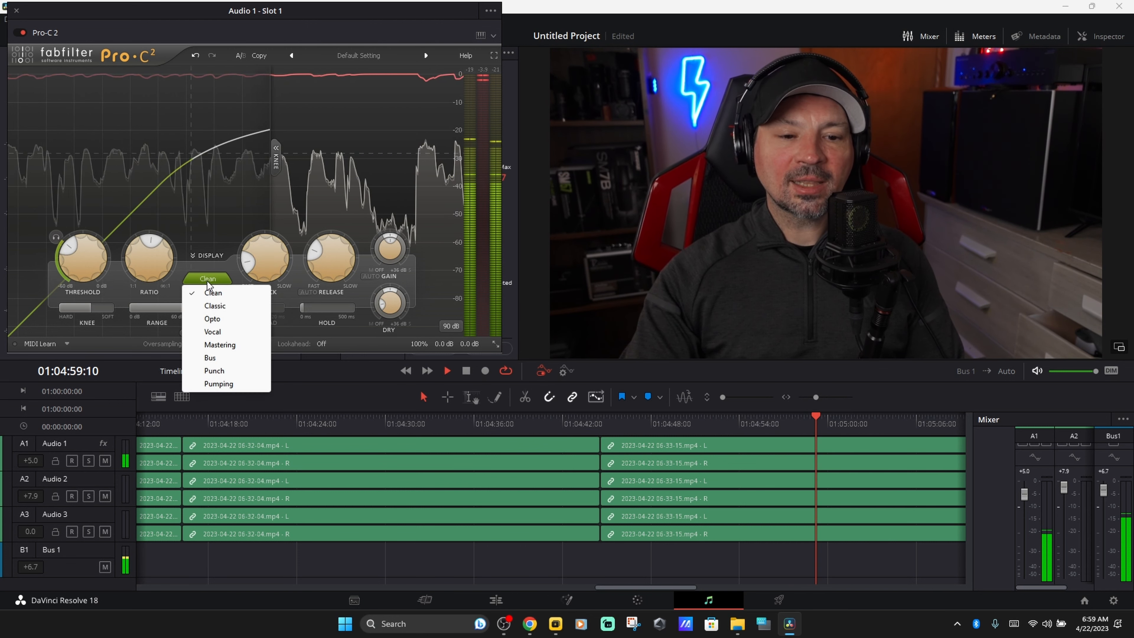
{"action": "left_click", "coordinate": [155, 267]}
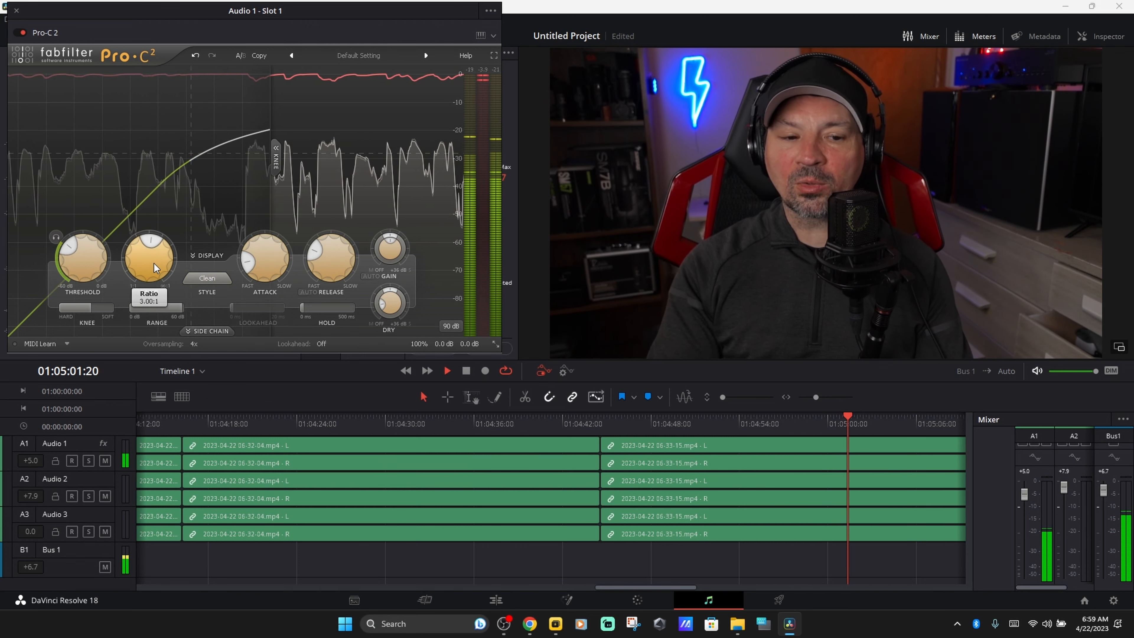
Step: Sweep the threshold between about -3 dB and -26 dB, settling at about -25 dB
{"action": "mouse_move", "coordinate": [91, 266]}
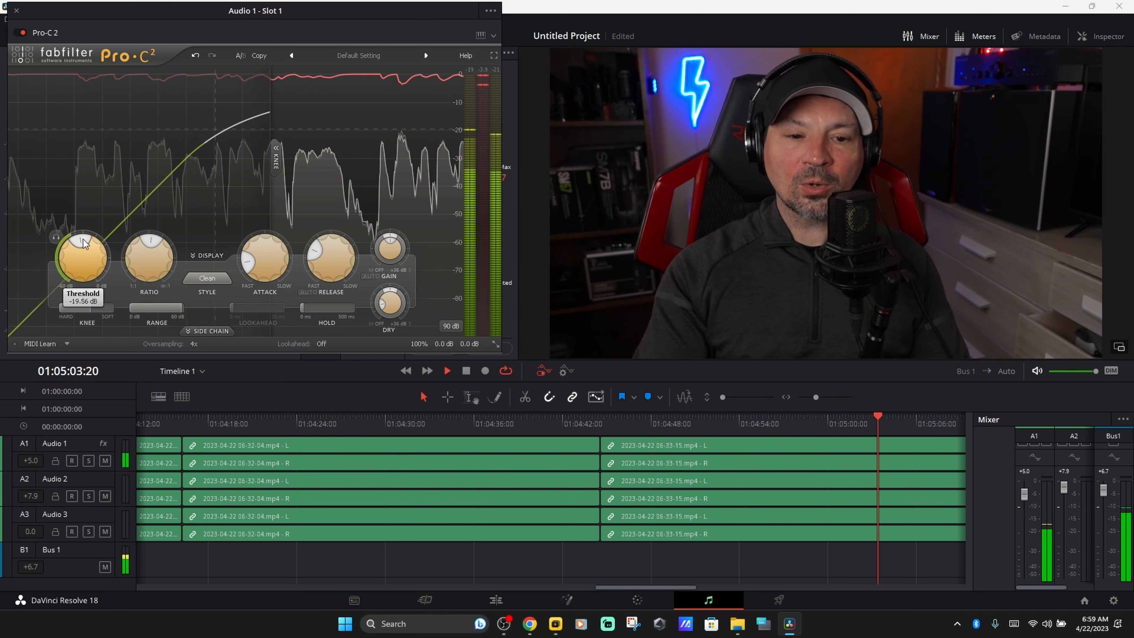
{"action": "left_click_drag", "start_coordinate": [84, 243], "coordinate": [54, 277]}
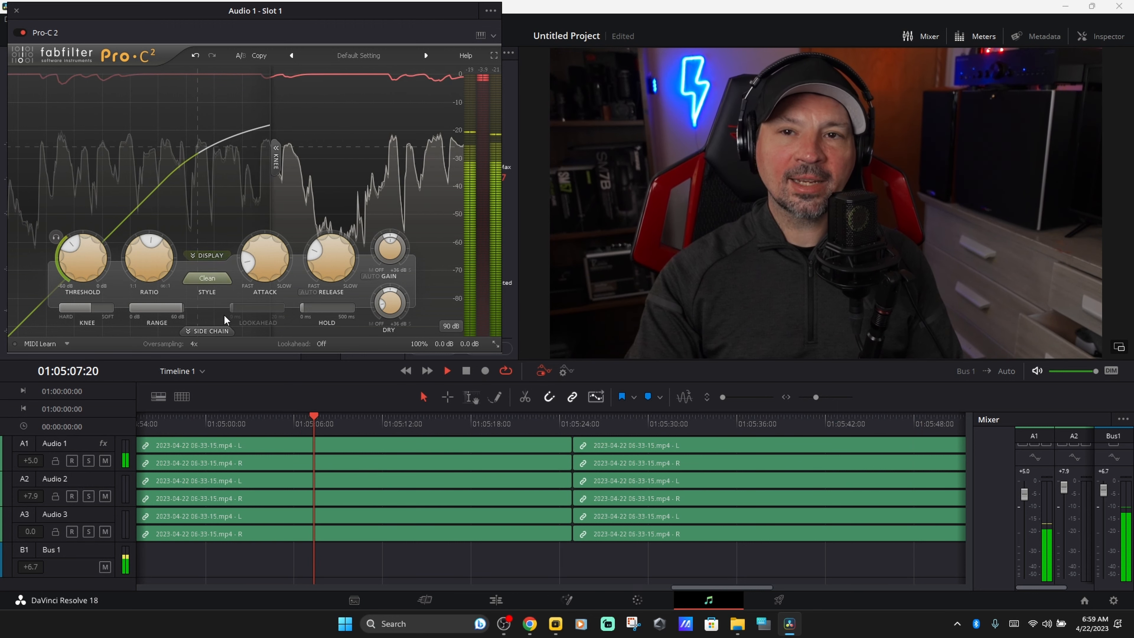
{"action": "mouse_move", "coordinate": [384, 262]}
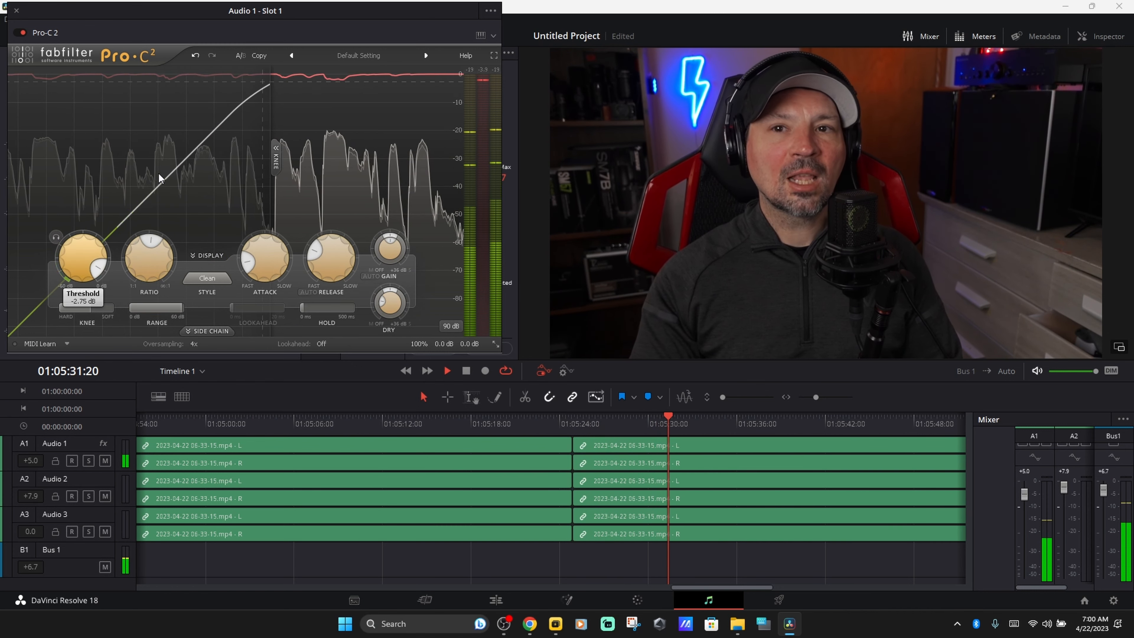
{"action": "left_click_drag", "start_coordinate": [61, 296], "coordinate": [61, 302]}
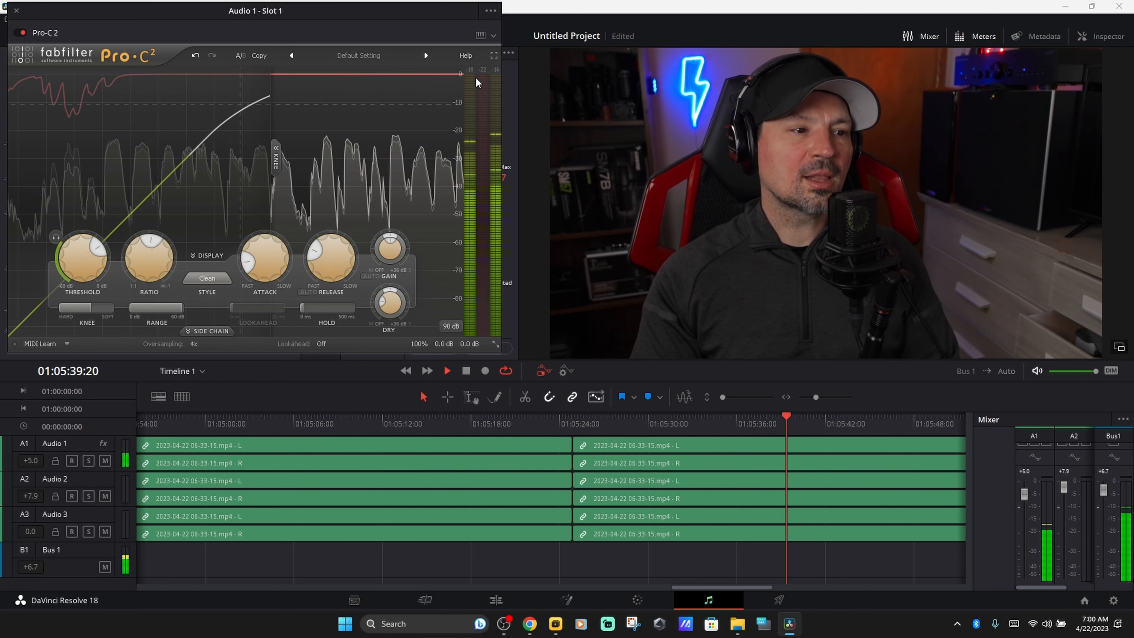
{"action": "left_click_drag", "start_coordinate": [57, 249], "coordinate": [56, 253]}
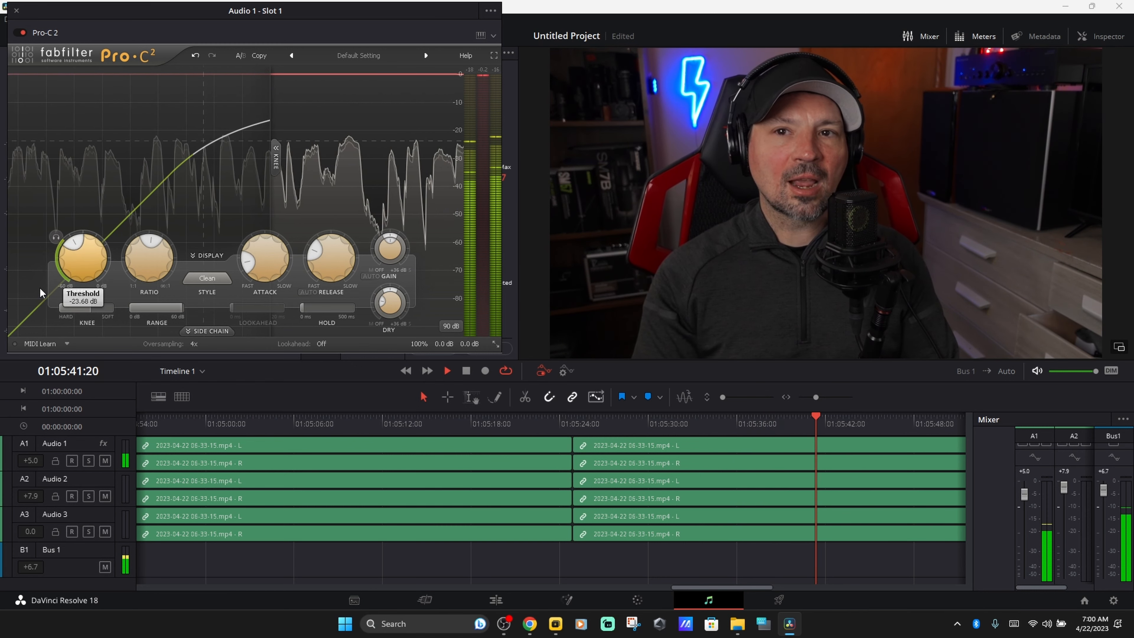
{"action": "left_click_drag", "start_coordinate": [34, 313], "coordinate": [55, 290]}
Step: Set the compressor's threshold to exactly -24 dB
{"action": "double_click", "coordinate": [85, 262]}
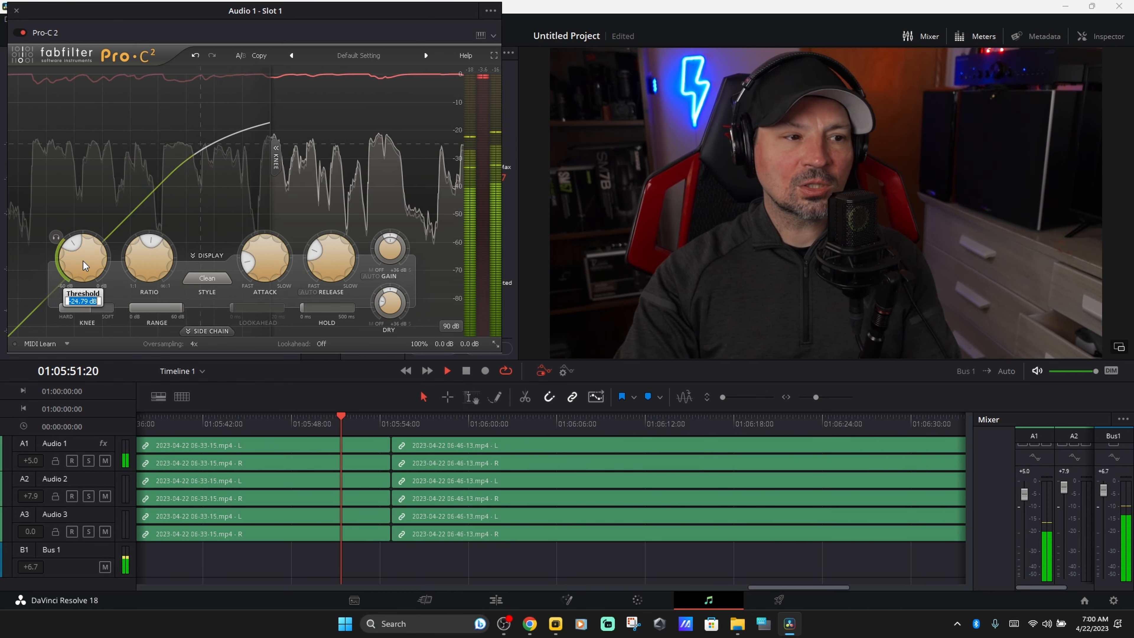
{"action": "type", "text": "-24"}
{"action": "key", "text": "Return"}
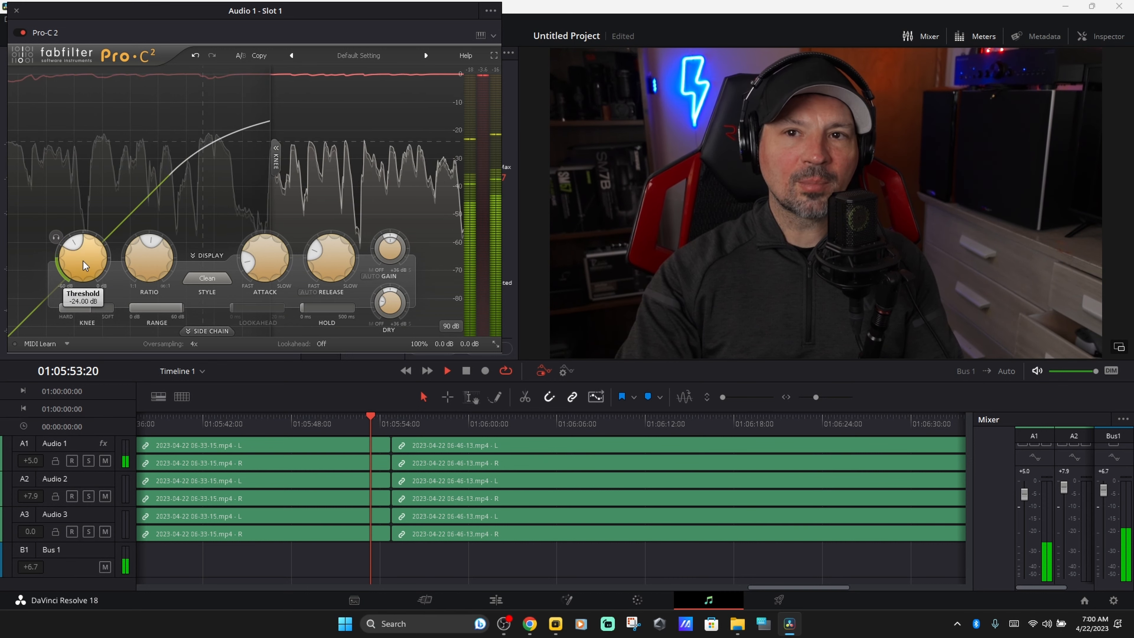